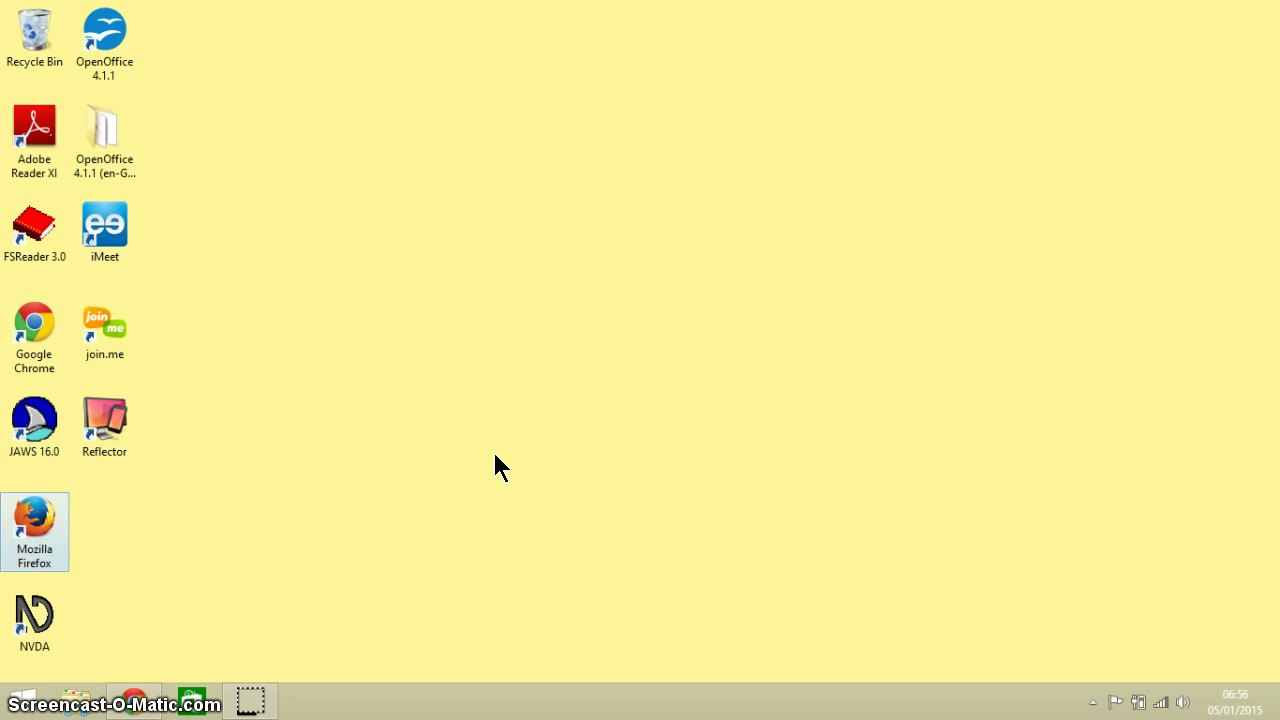
- Launch Mozilla Firefox from the desktop and decline making it the default browser for now
key(Return)
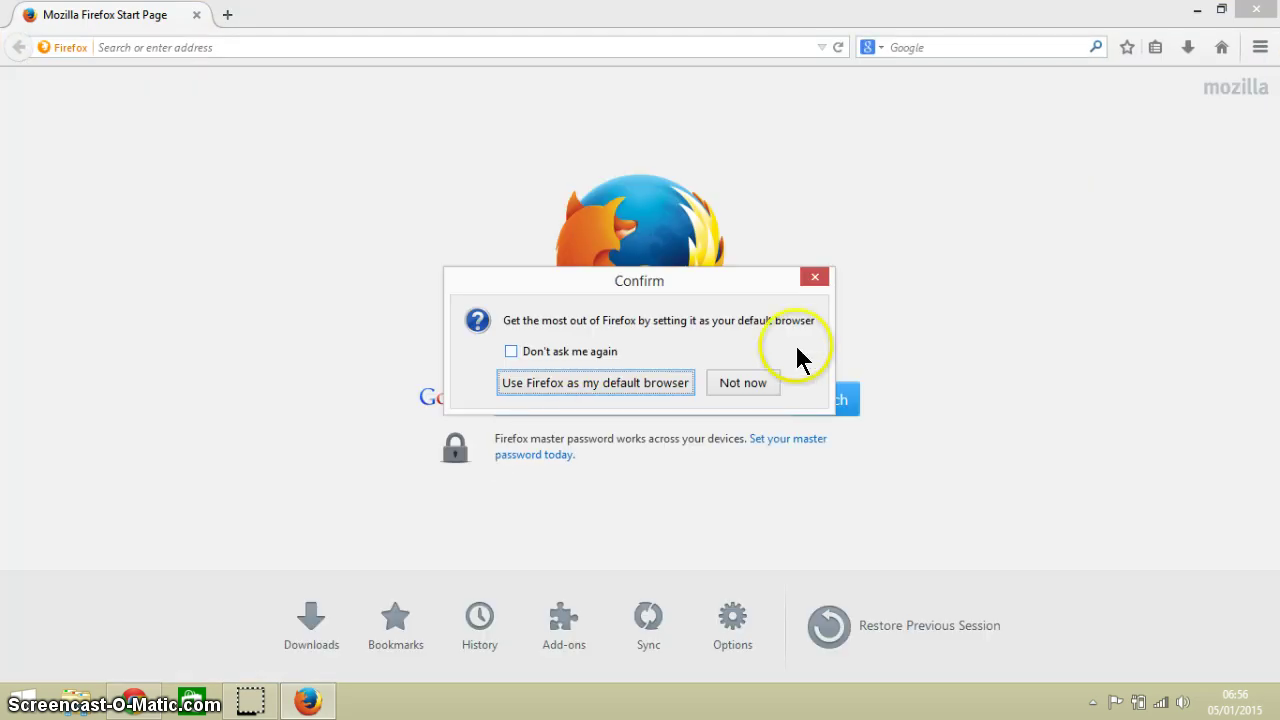
key(Tab)
key(Return)
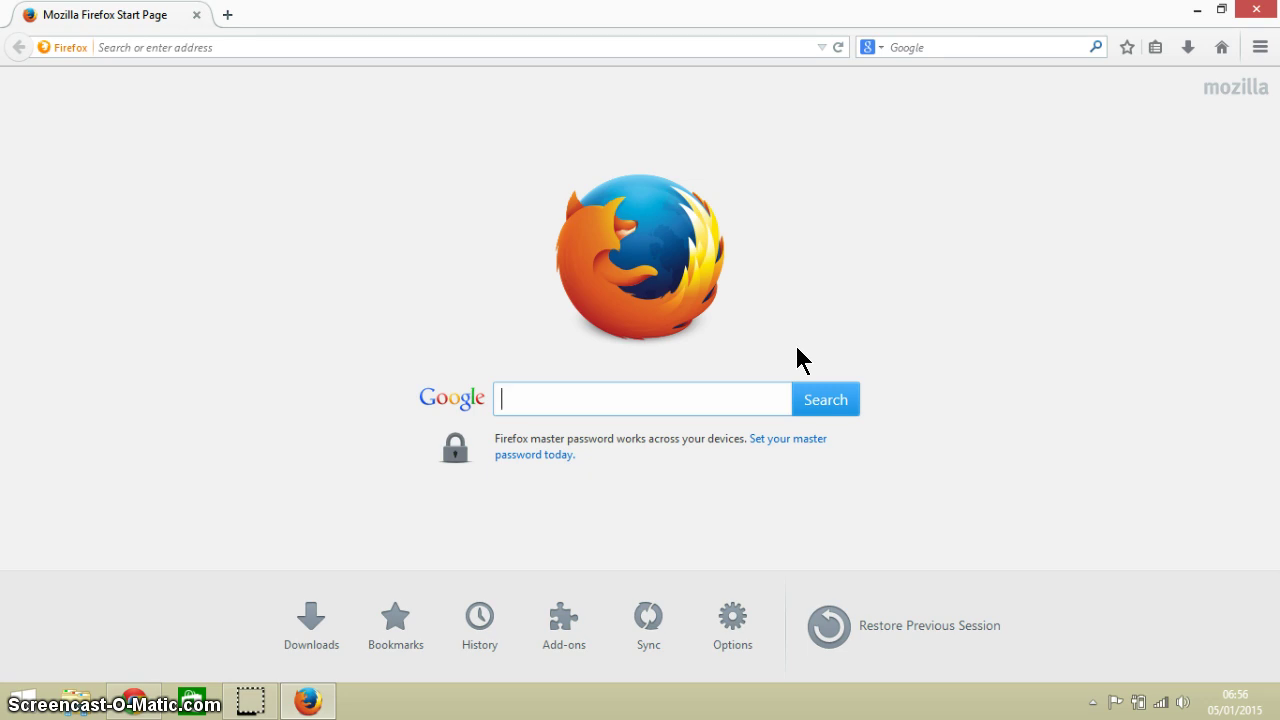
click(209, 48)
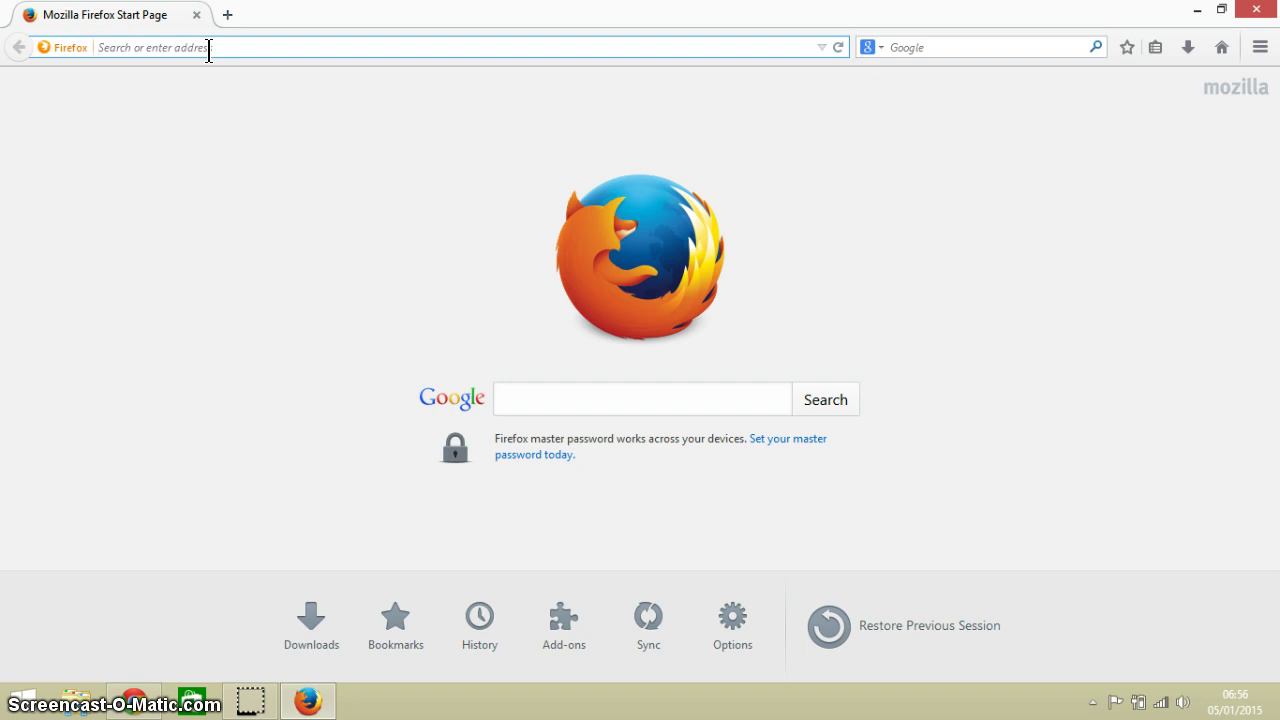
text(gmail.com/)
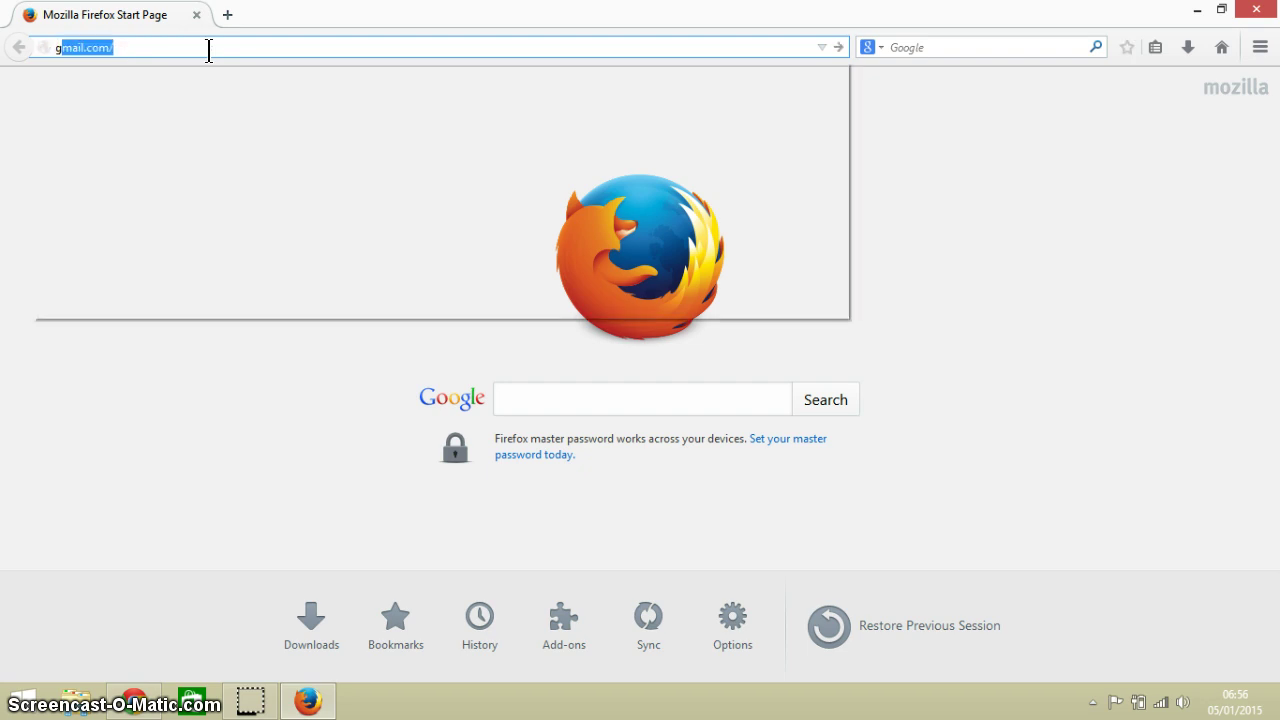
key(Down)
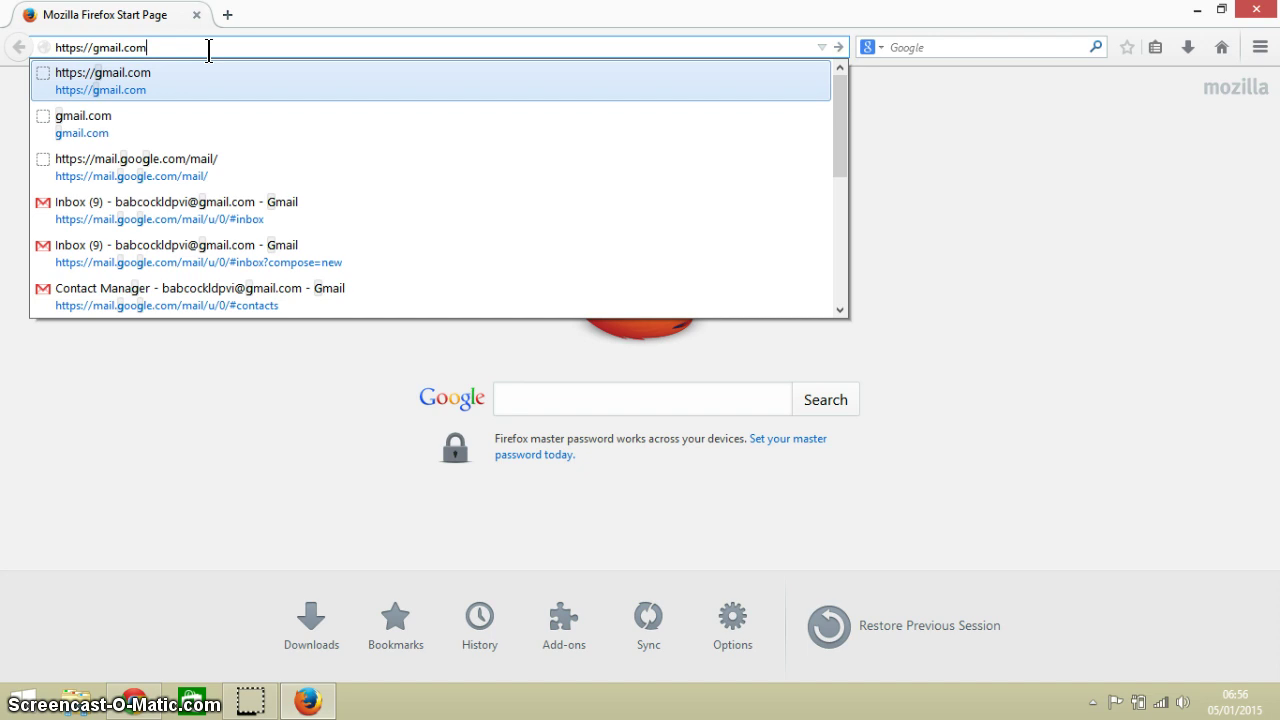
key(Return)
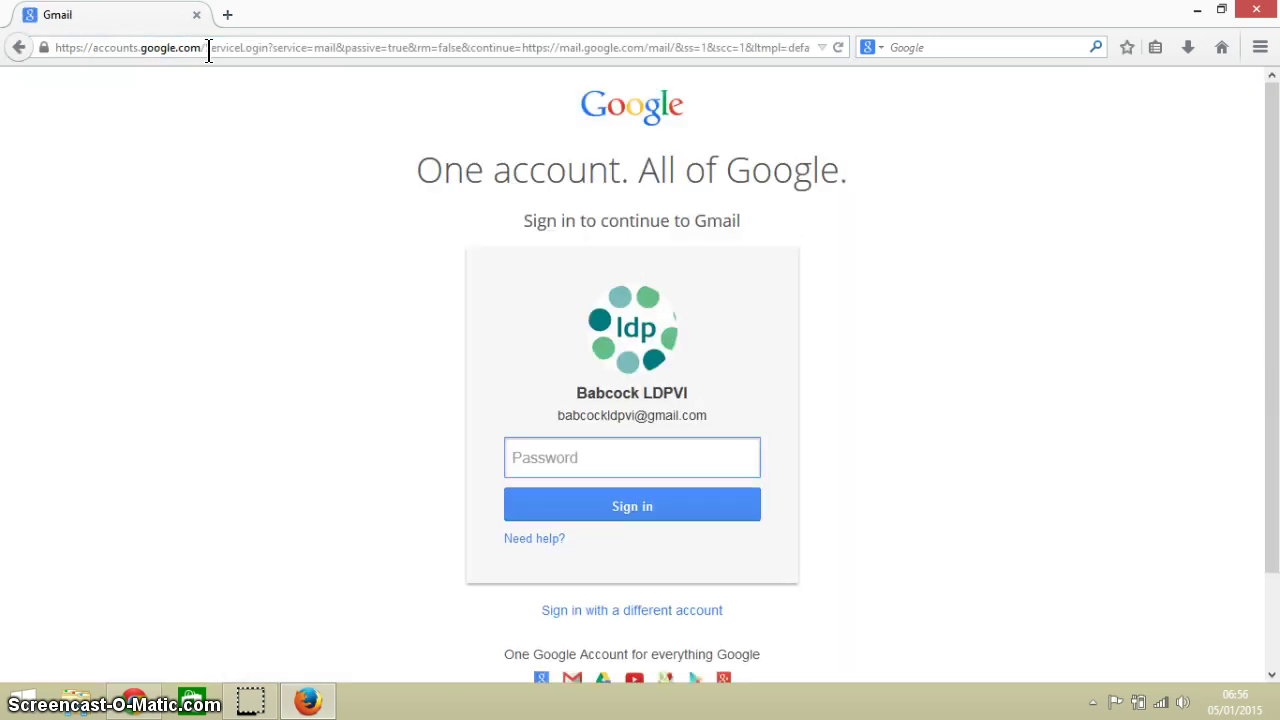
- Sign in to Gmail with the account password and dismiss the offer to remember it
text(••••••••••)
key(Return)
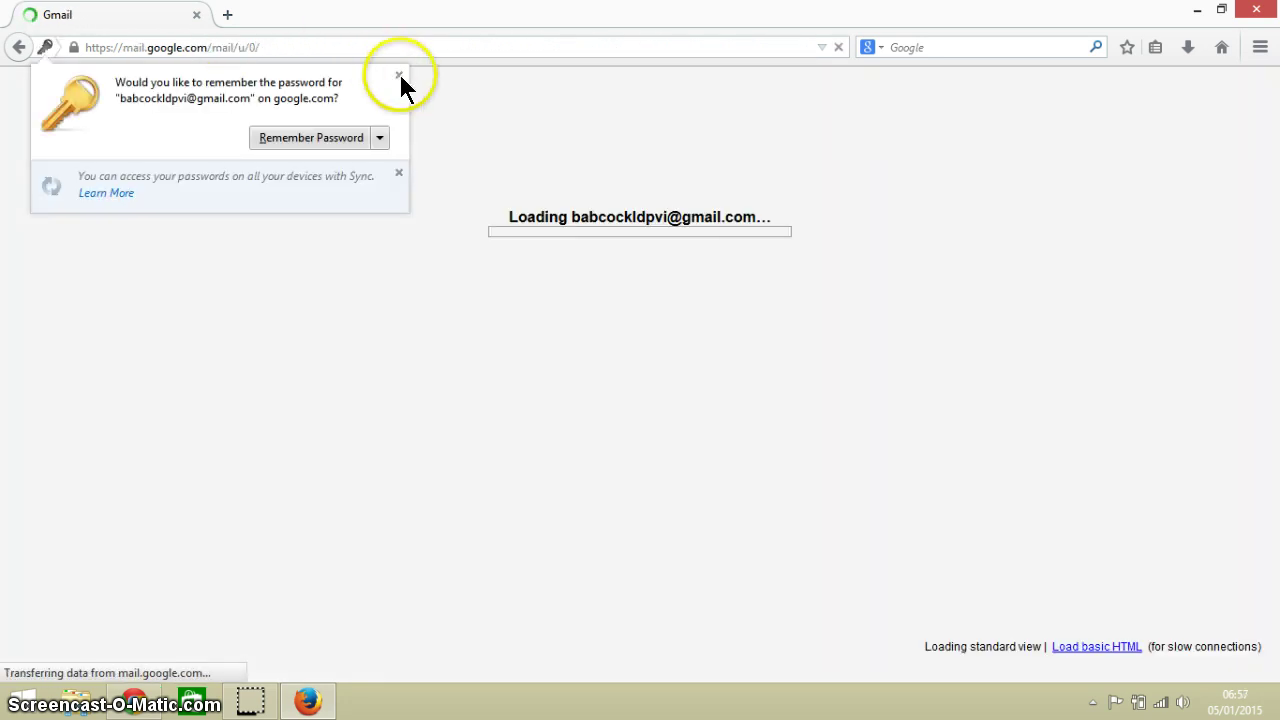
click(400, 77)
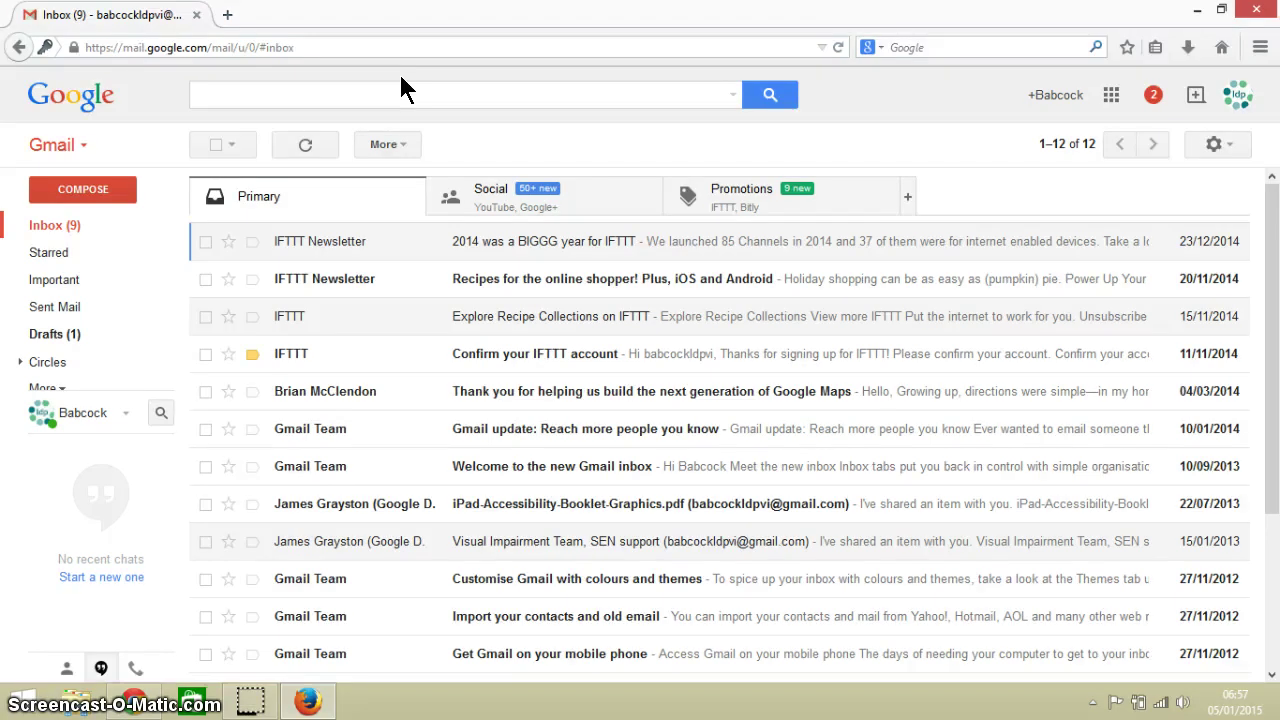
- Browse six conversations down the Primary inbox list and return to the newest one
key(j)
key(j)
key(j)
key(j)
key(j)
key(j)
key(k)
key(k)
key(k)
key(k)
key(k)
key(k)
- Open a blank new message and close it without sending
key(c)
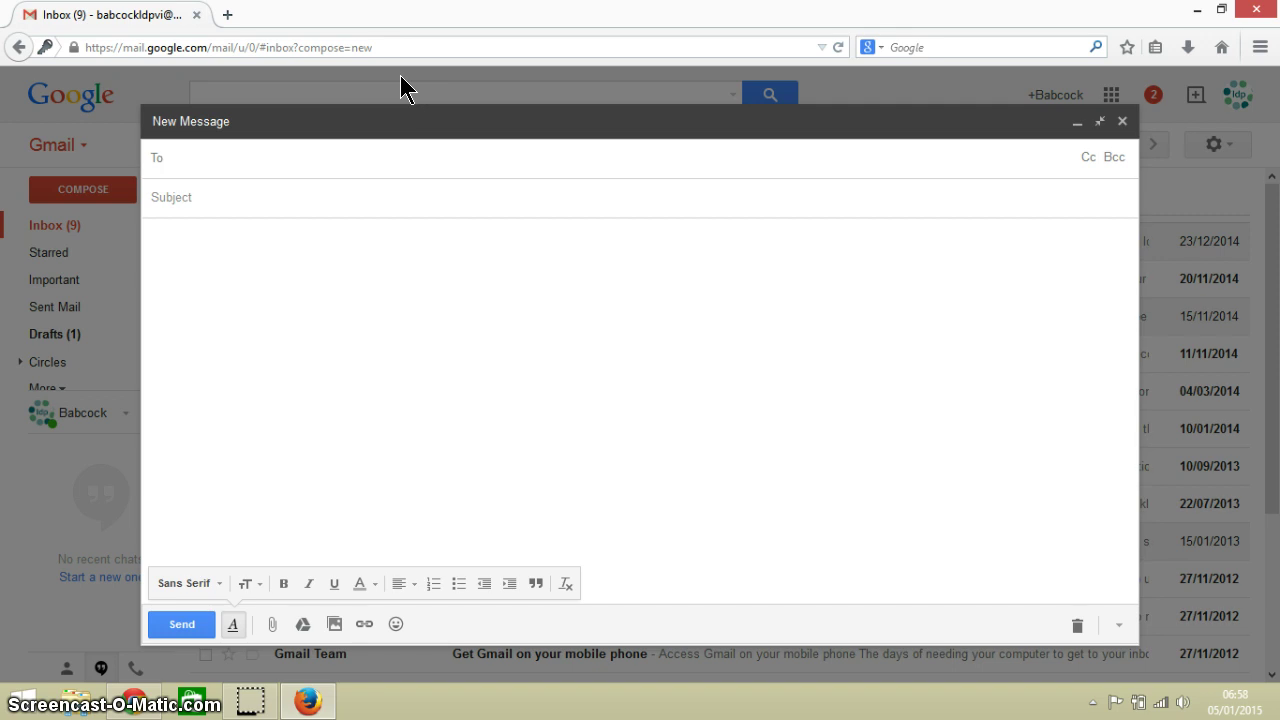
key(Escape)
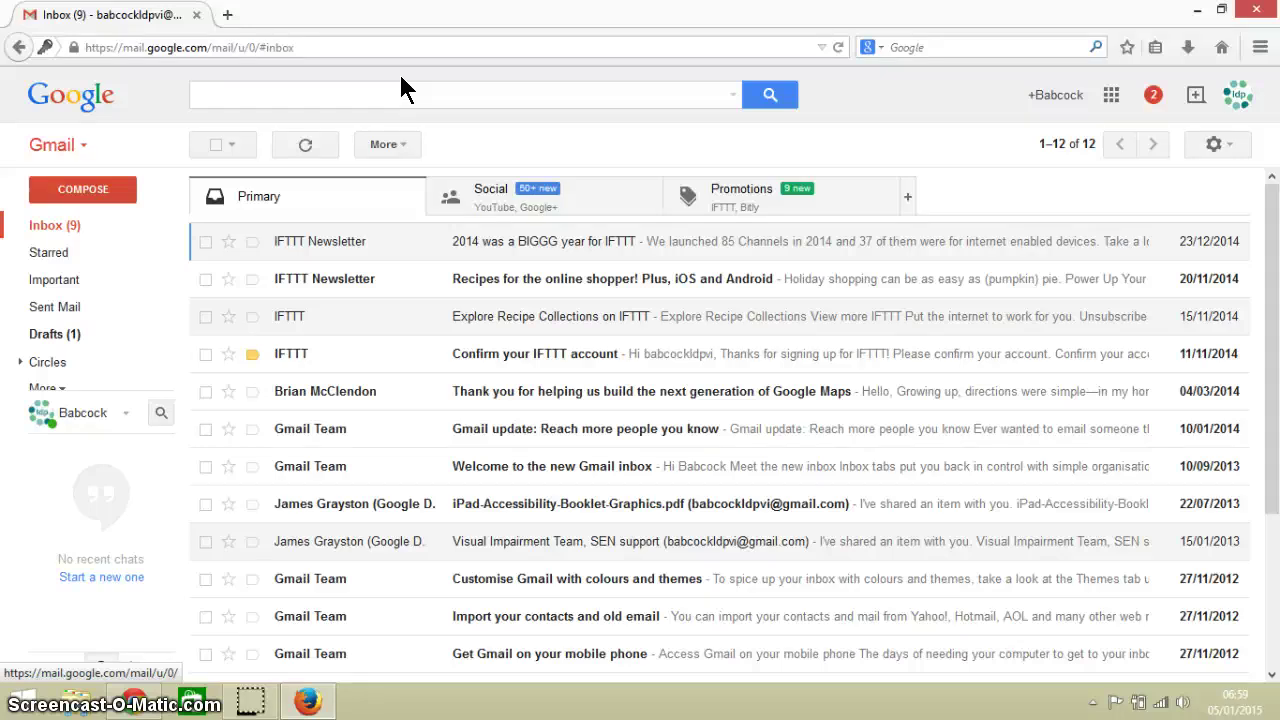
- Browse the inbox conversations one by one, going down and back up, ending on "Welcome to the new Gmail inbox"
key(Down)
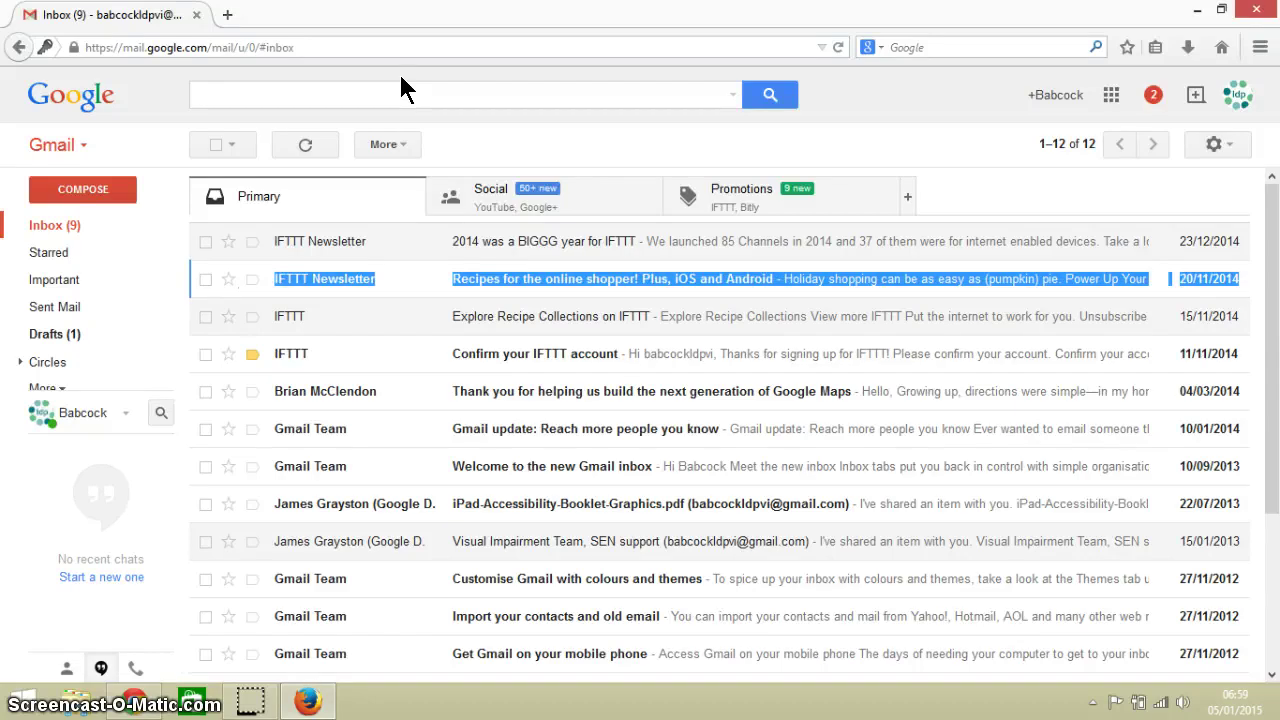
key(Down)
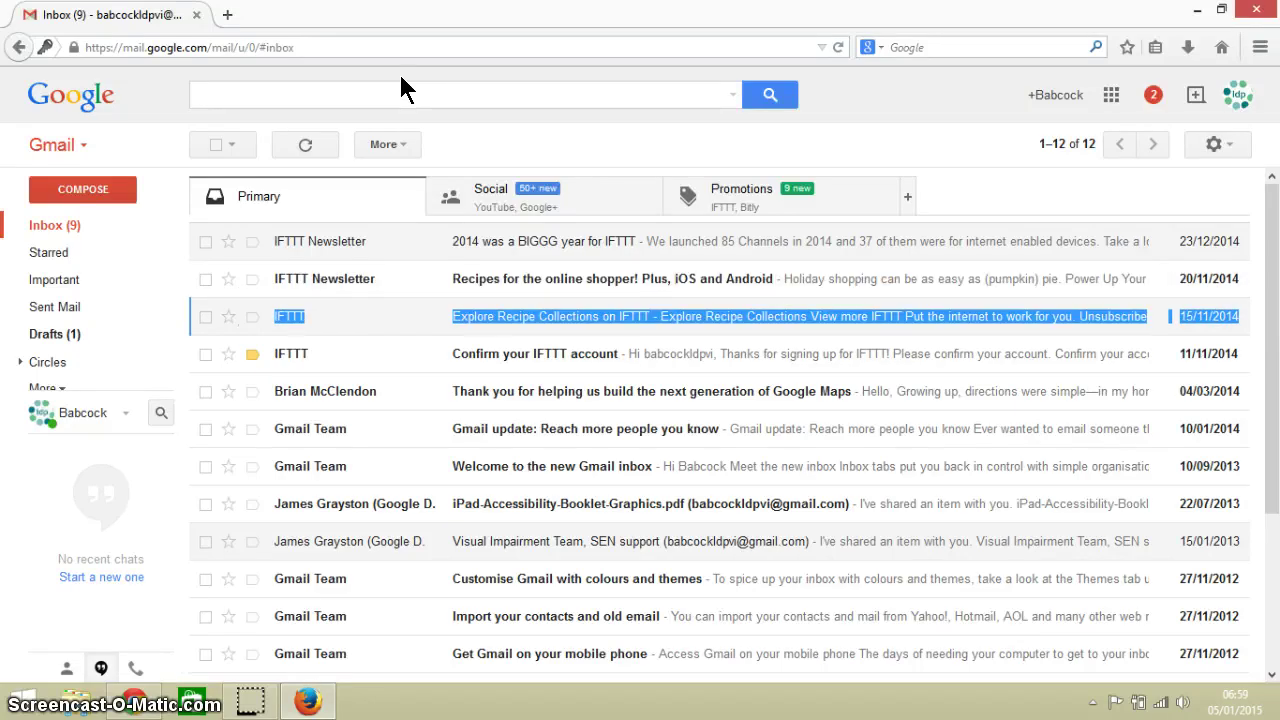
key(Down)
key(Up)
key(Down)
key(Down)
key(Down)
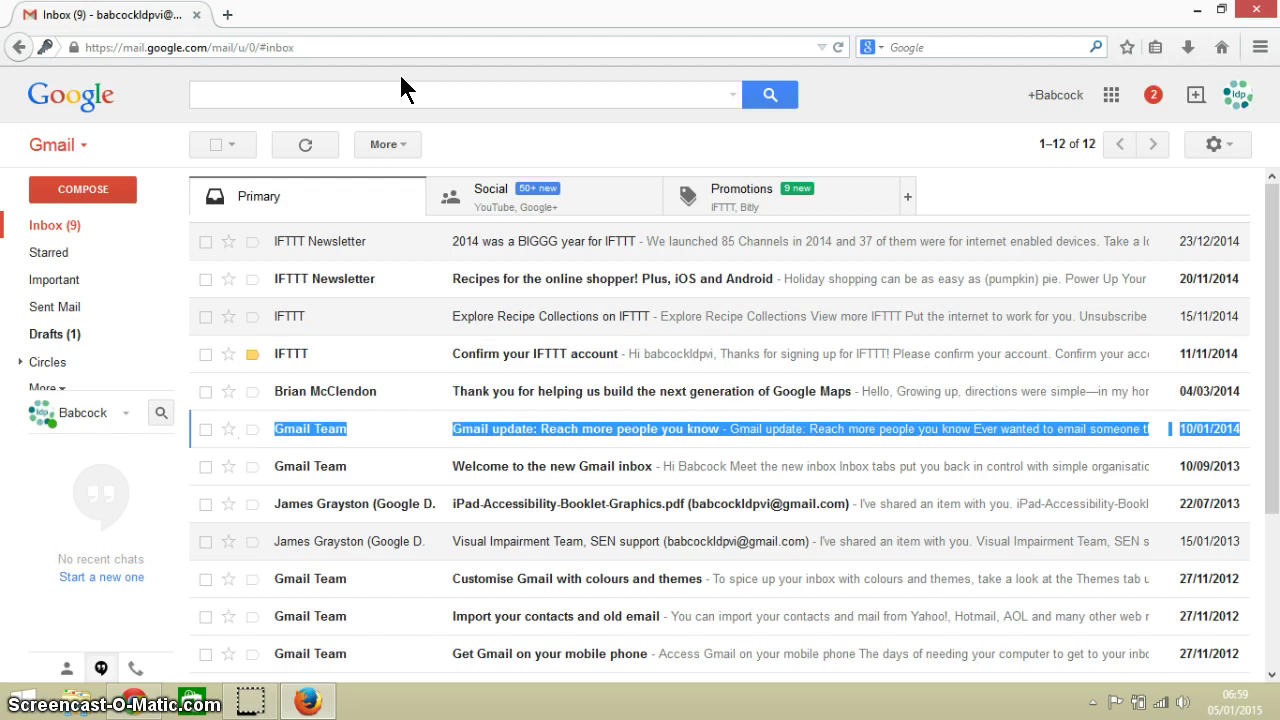
key(Down)
key(Up)
key(Down)
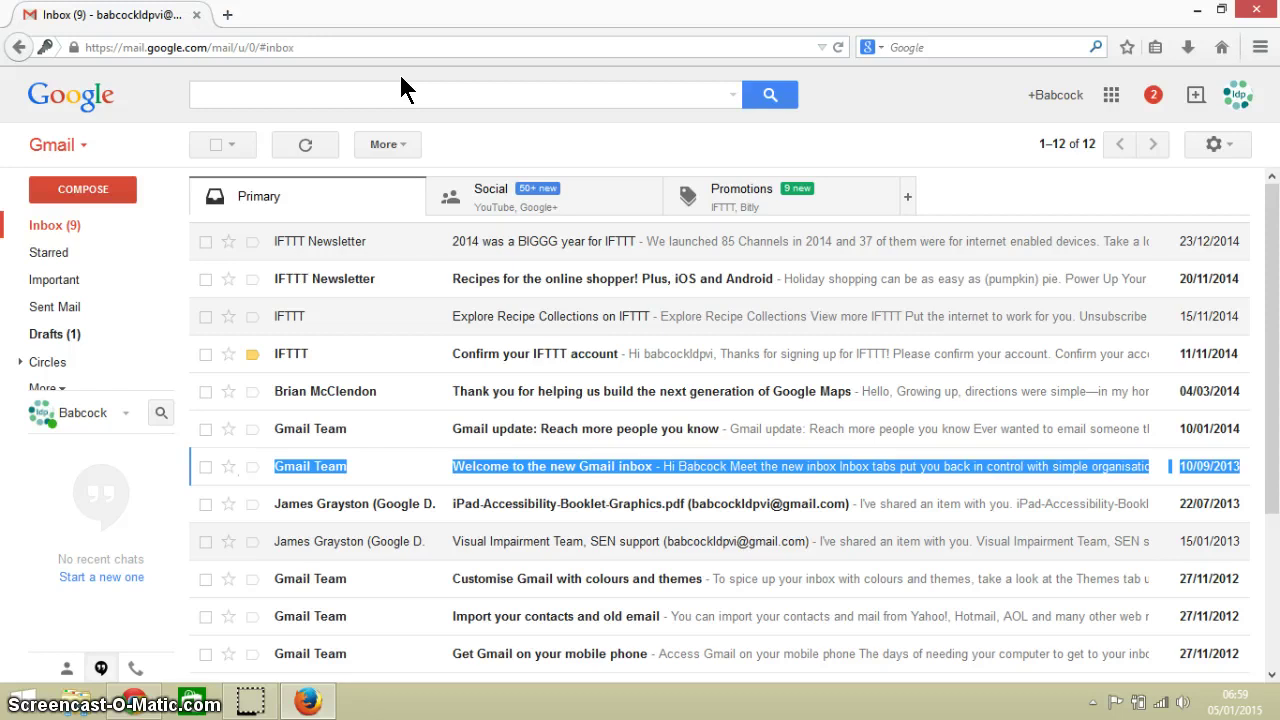
key(Up)
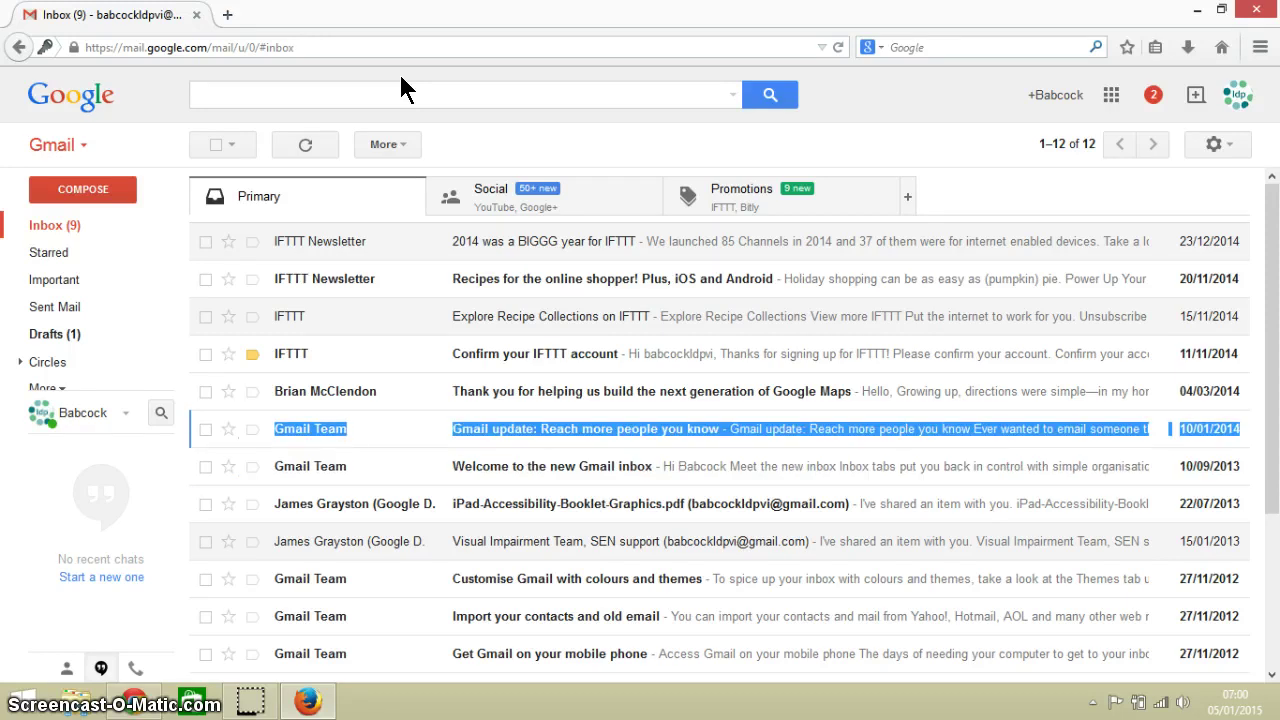
key(Down)
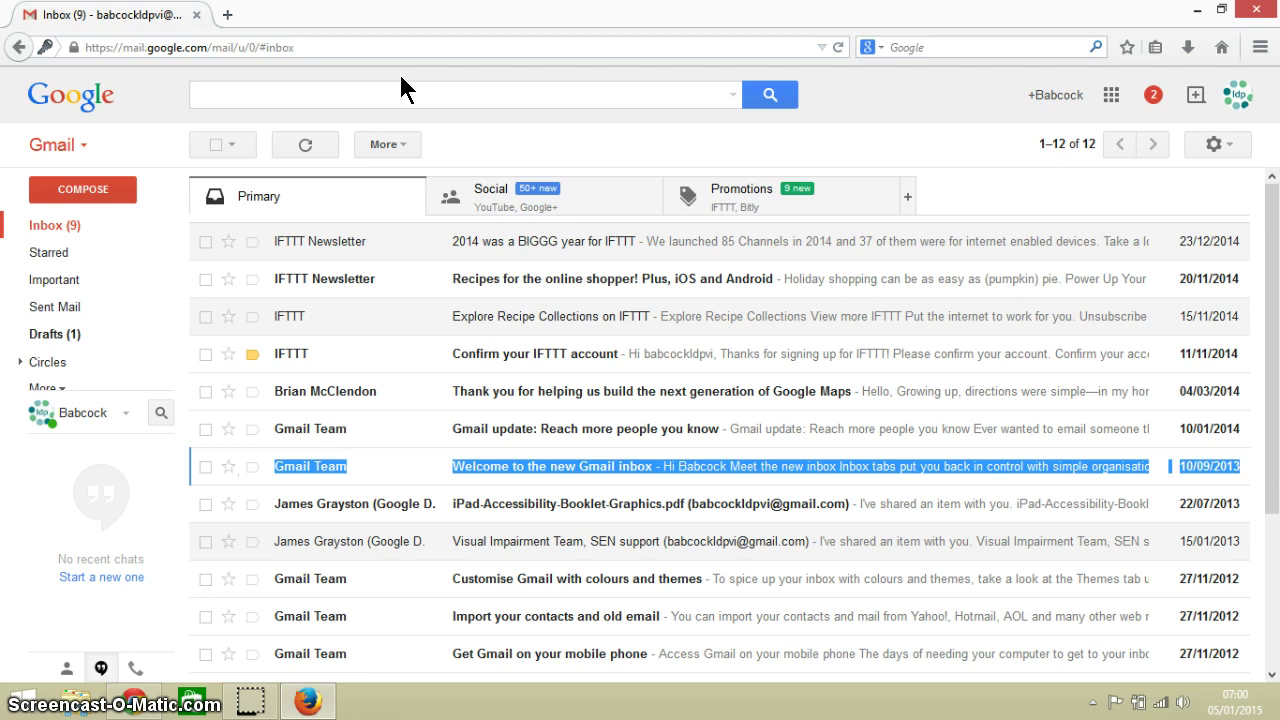
- View the Contacts page and go back to the Inbox
key(g)
key(c)
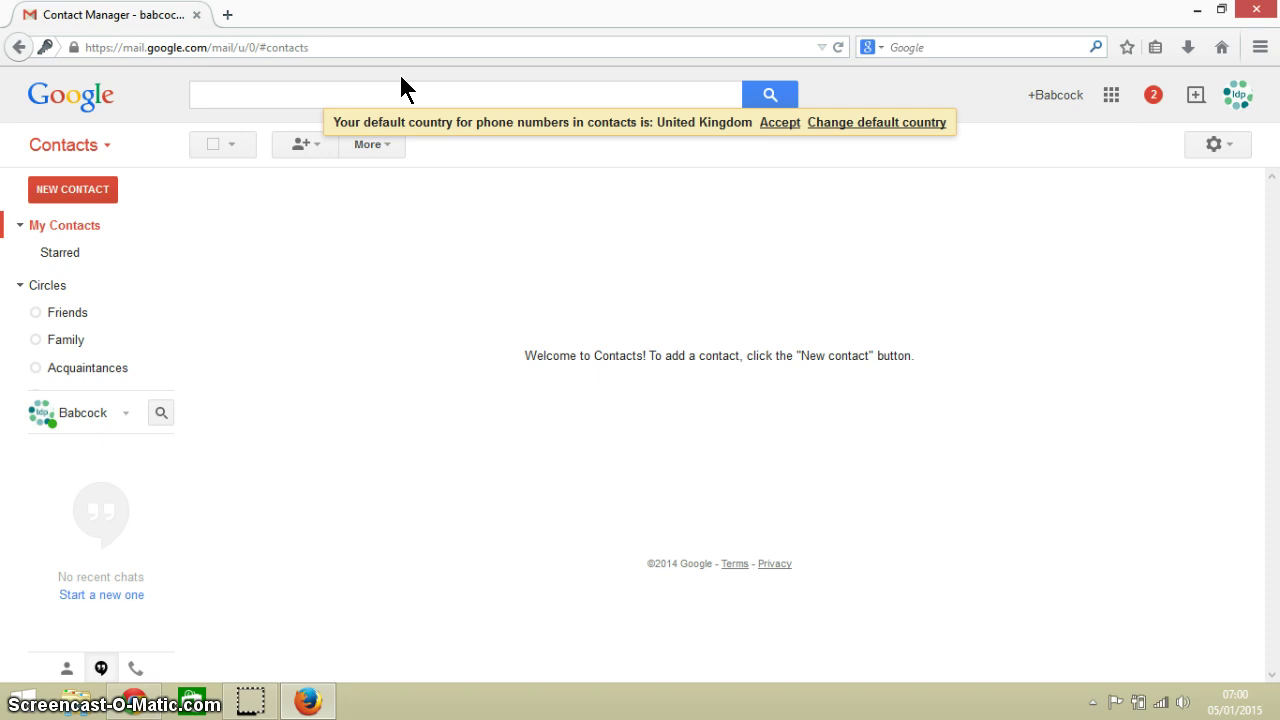
key(g)
key(i)
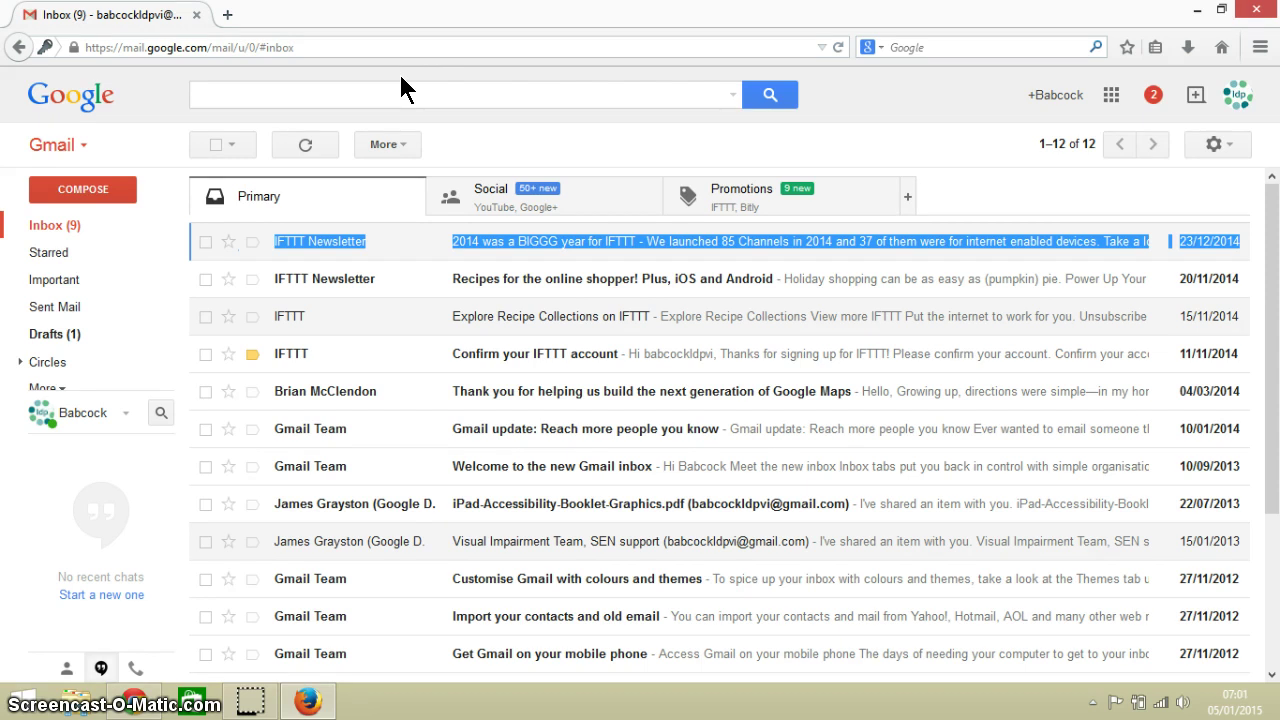
- View the Sent Mail folder and return to the Inbox
key(g)
key(t)
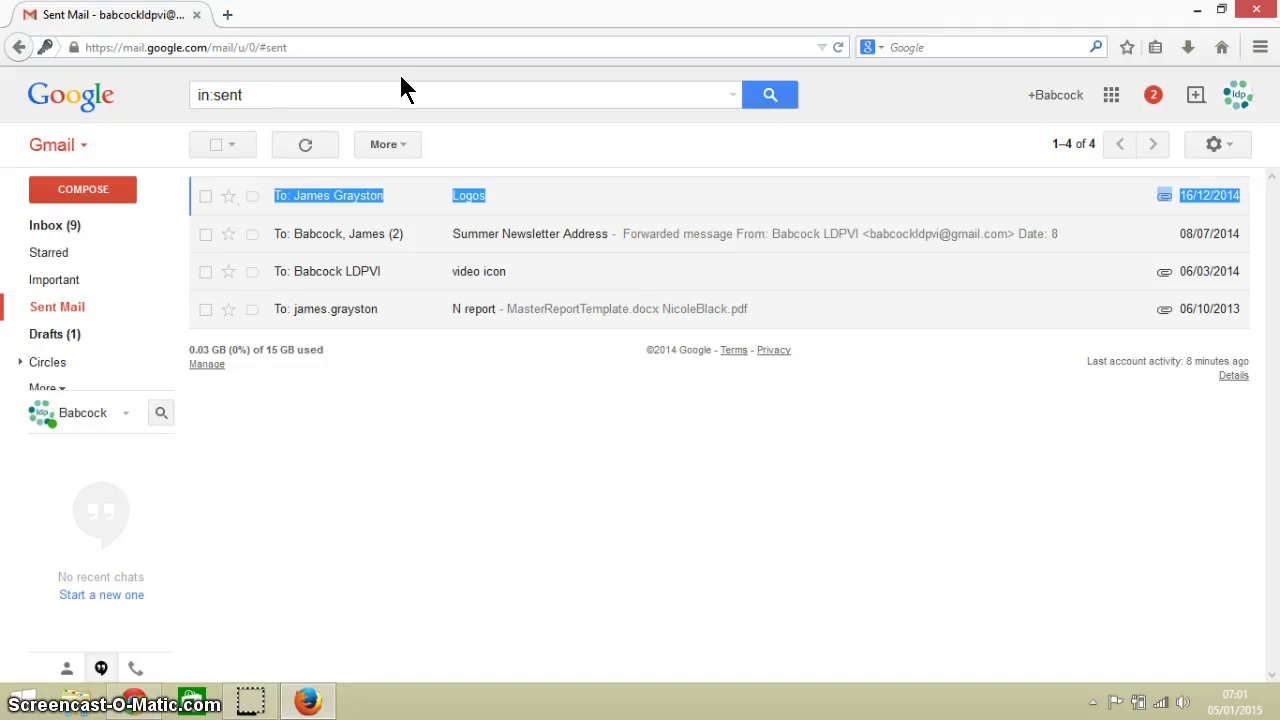
key(alt+Left)
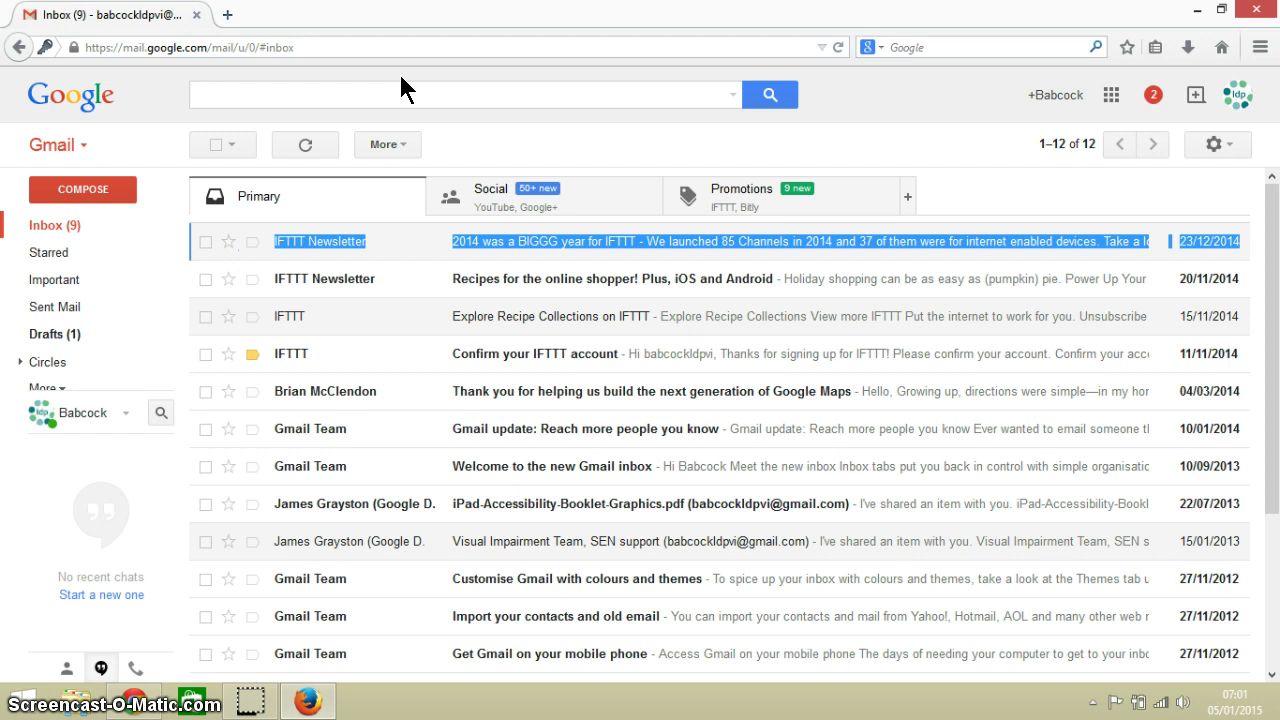
- Open the "2014 was a BIGGG year for IFTTT" email, start a reply to it and discard the draft
key(Return)
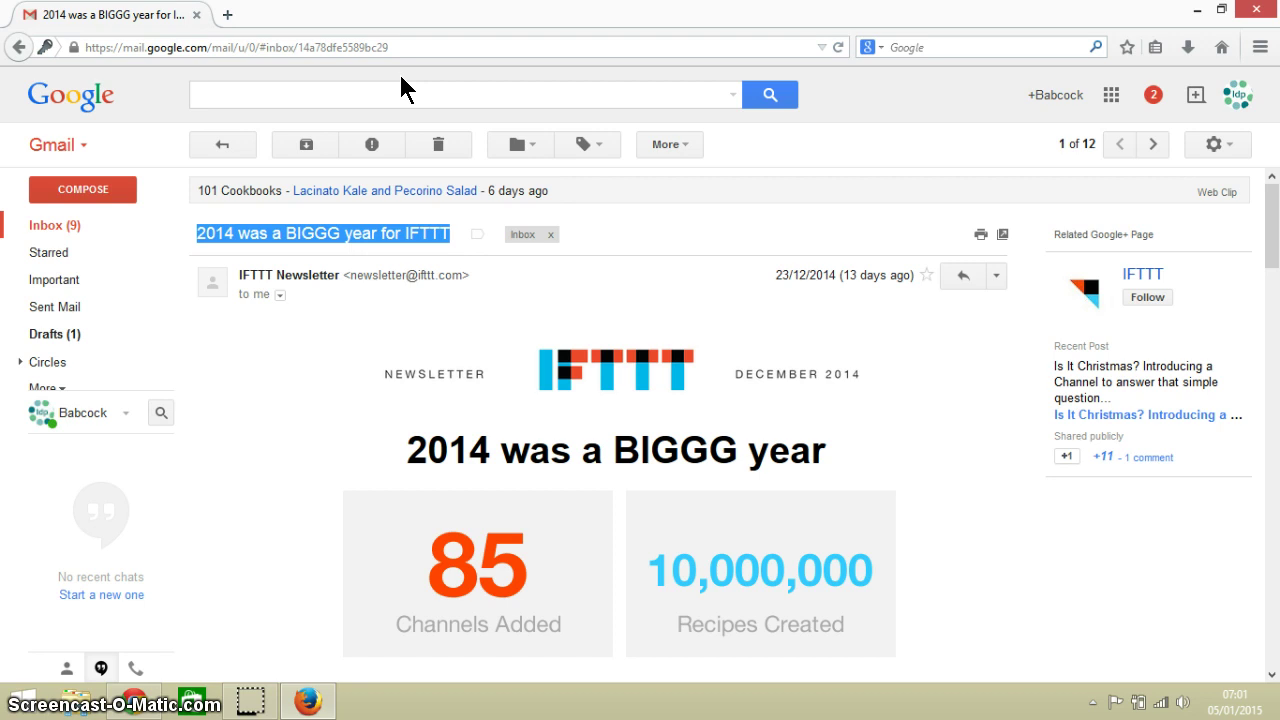
key(r)
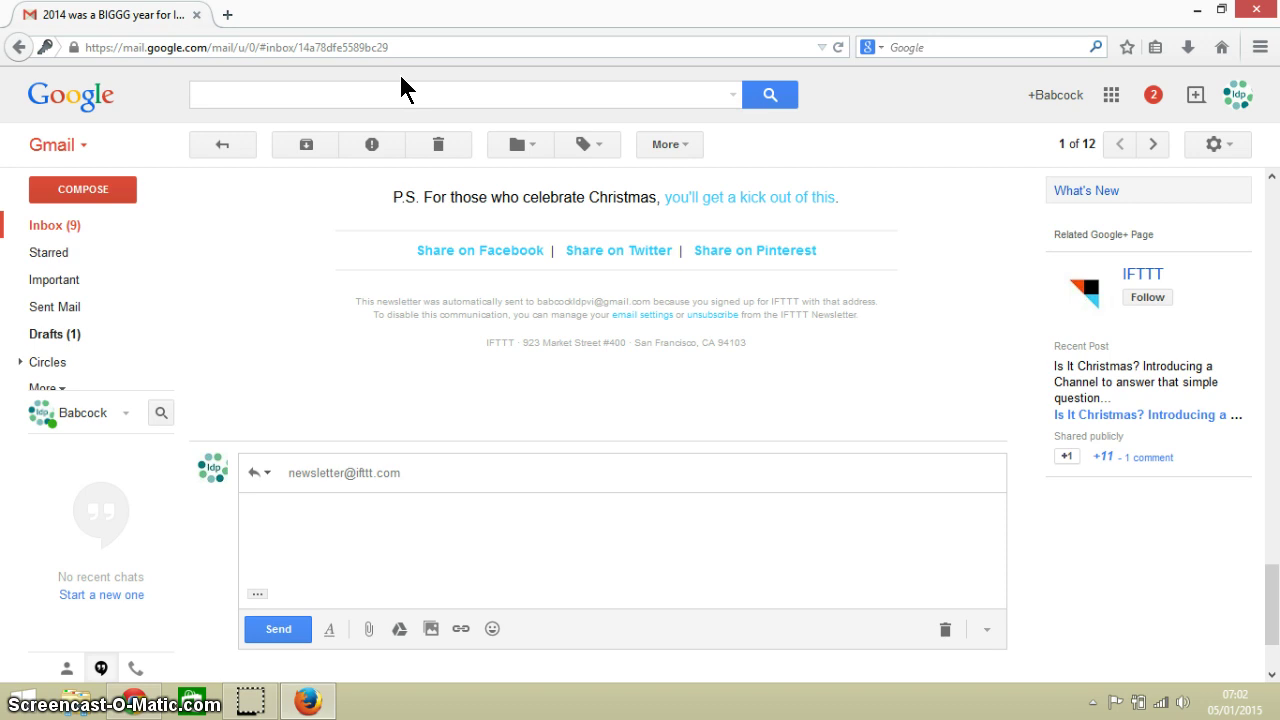
click(945, 630)
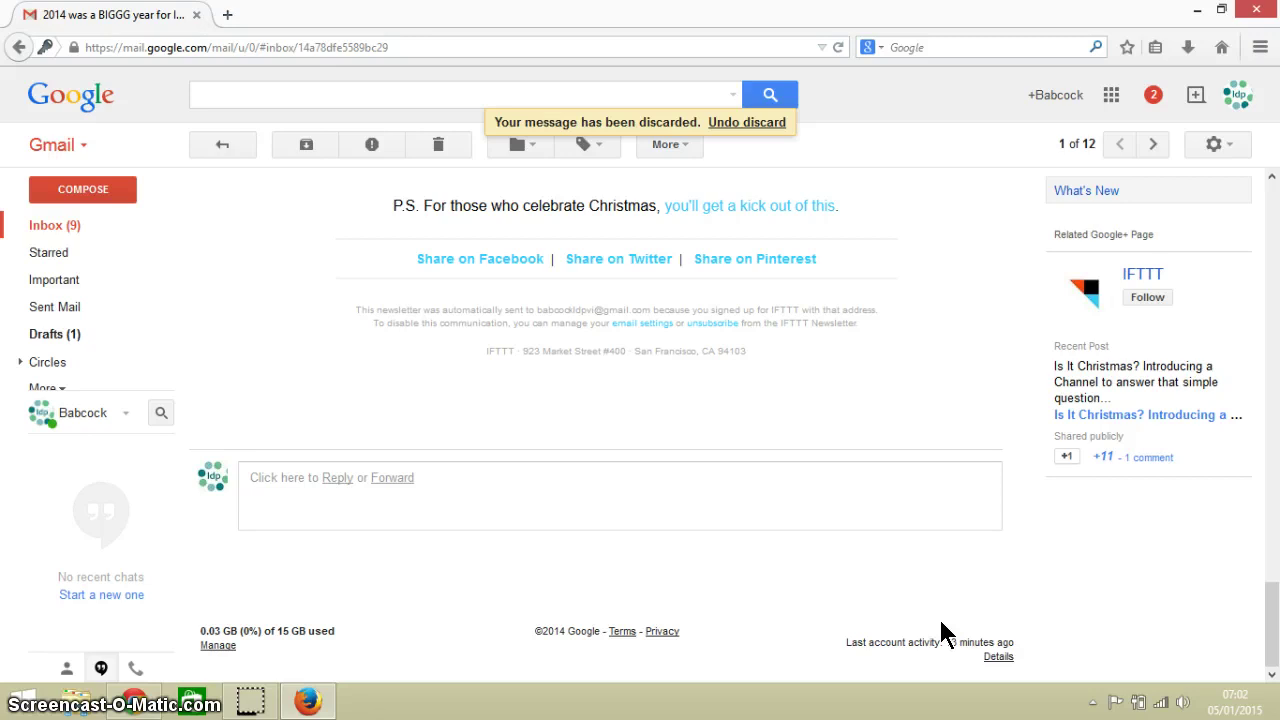
- Move the open IFTTT newsletter conversation to the bin and display Gmail's keyboard shortcuts overview
key(numbersign)
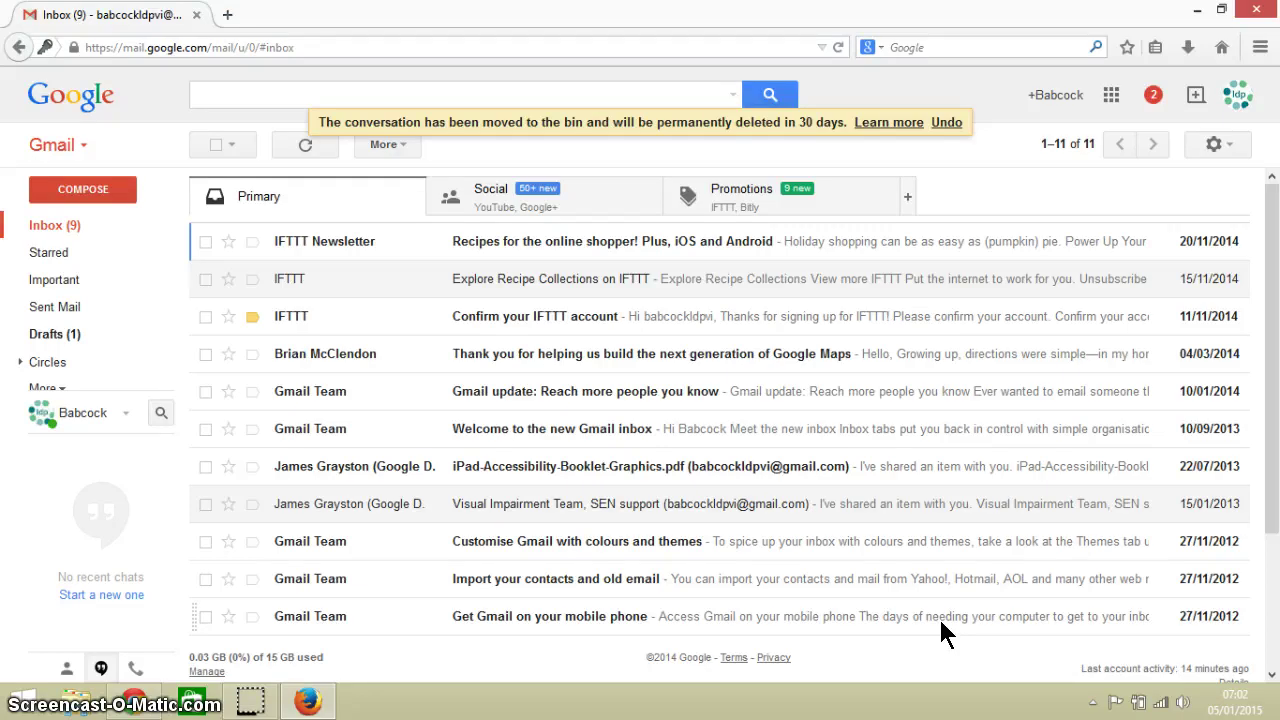
key(shift+slash)
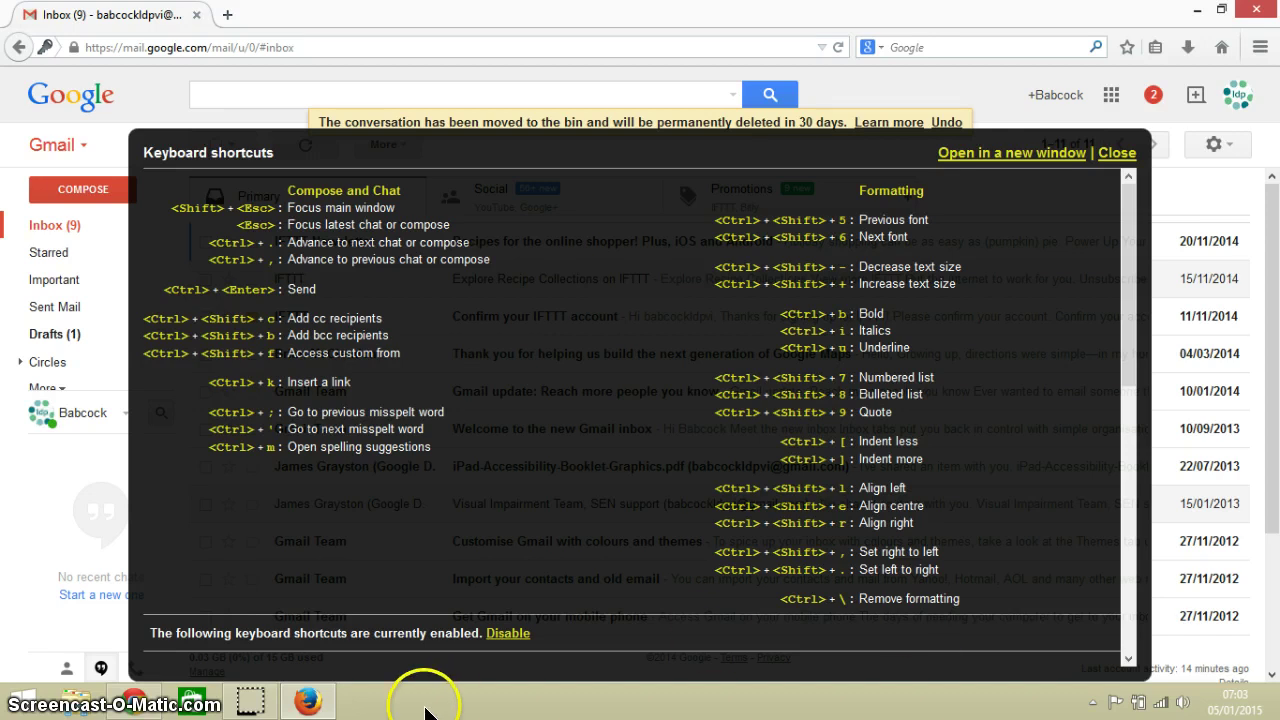
mouse_move(248, 702)
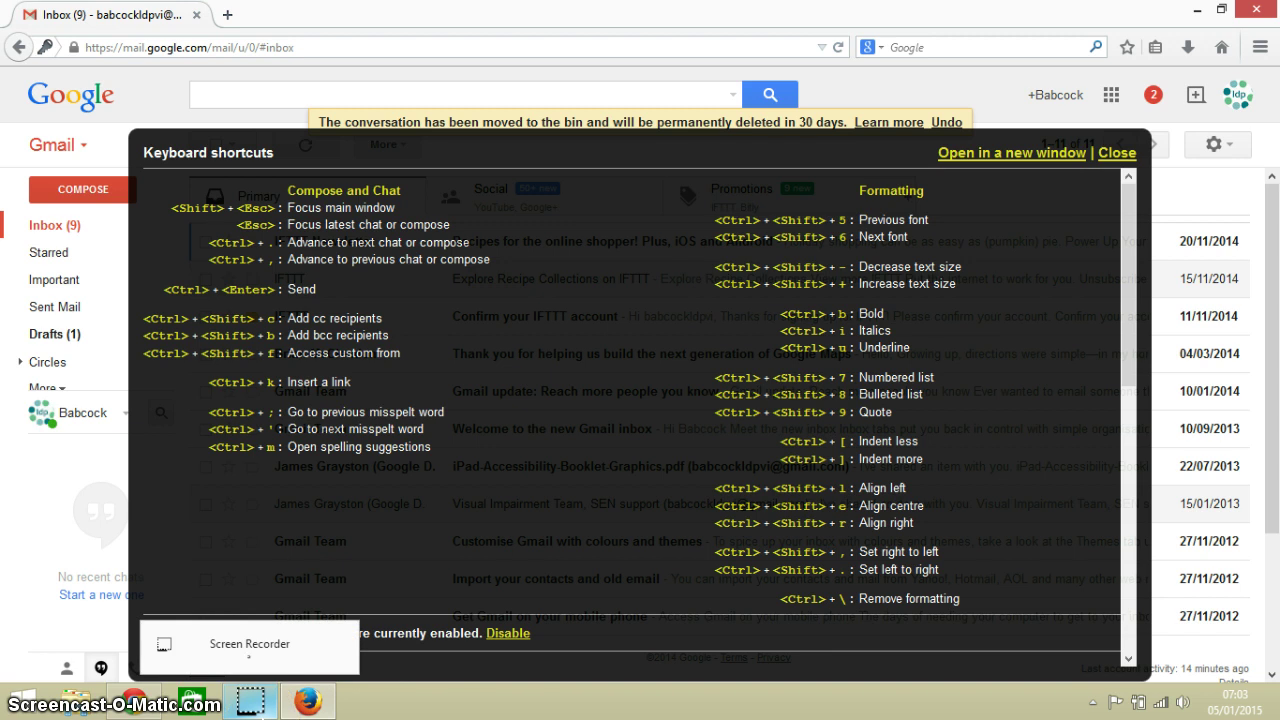